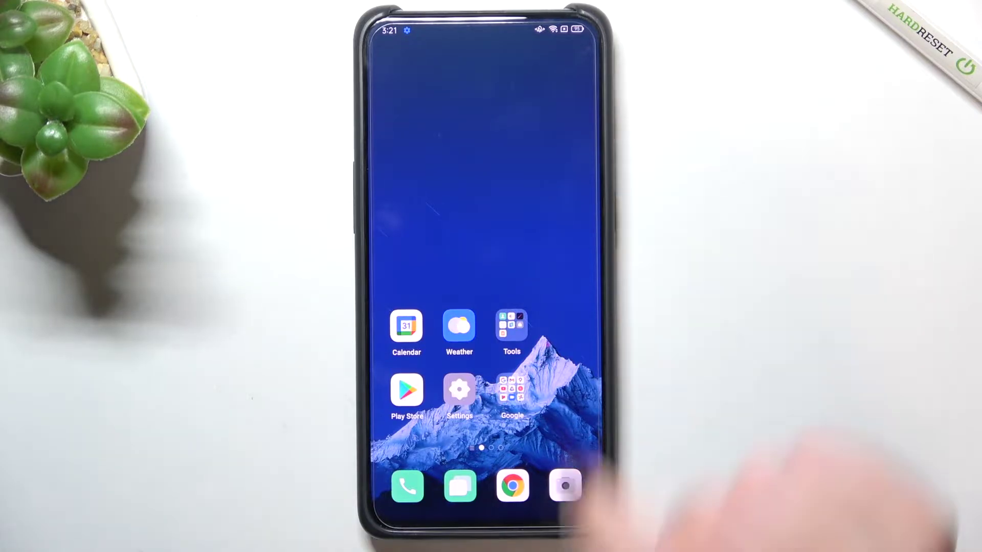
- Launch the phone's Settings app from the home screen
left_click(459, 389)
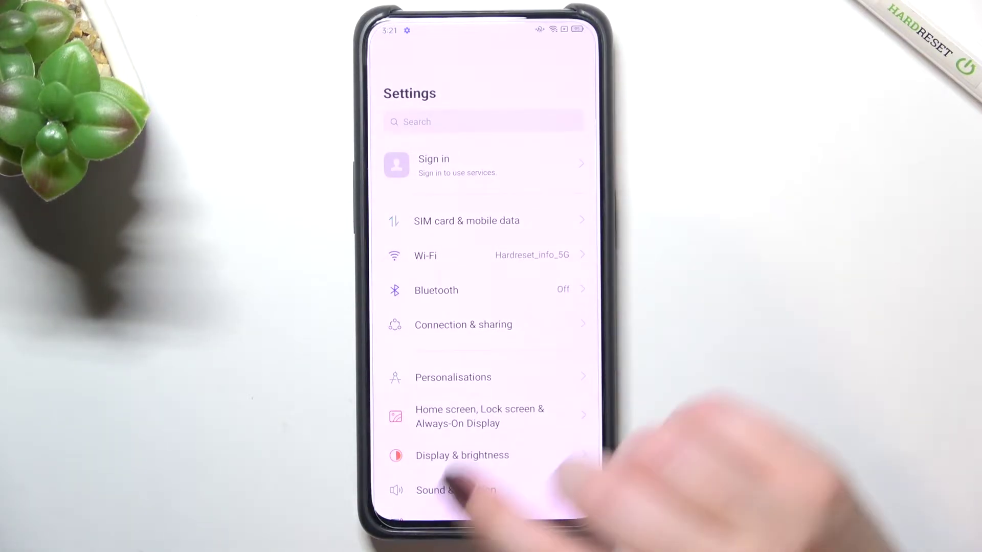
scroll(537, 322, "down", 5)
scroll(545, 314, "down", 3)
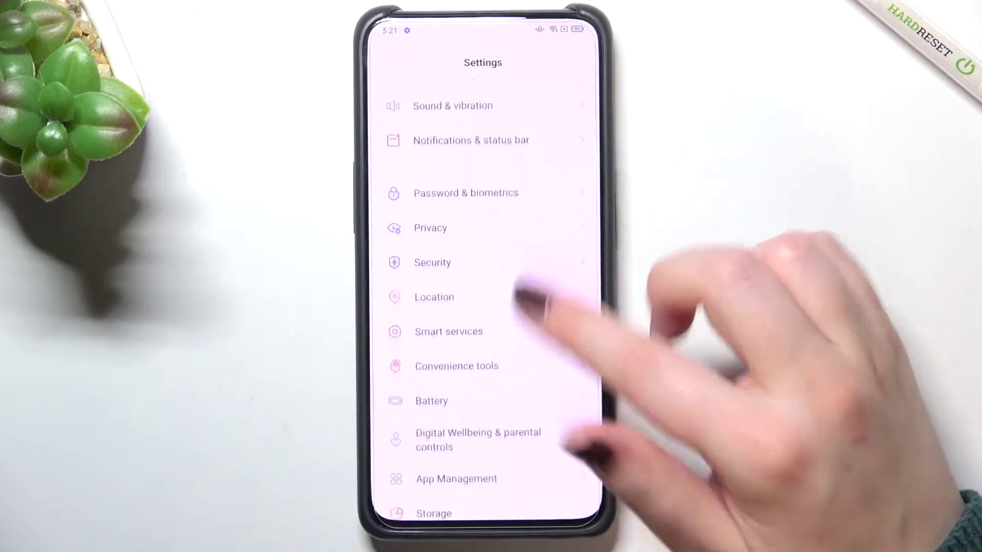
scroll(563, 274, "down", 2)
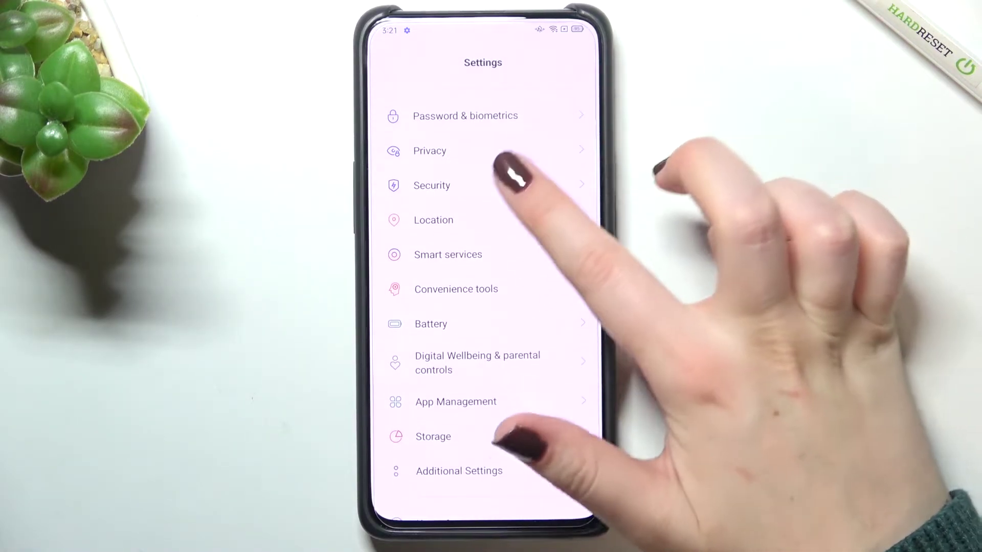
scroll(520, 263, "up", 2)
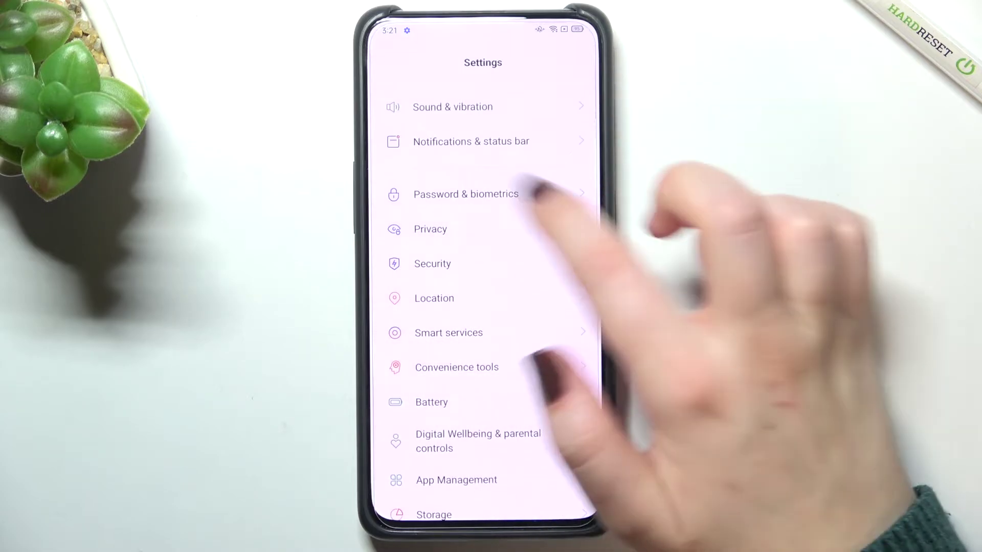
- Navigate from Security to the Unknown source installations list
left_click(433, 263)
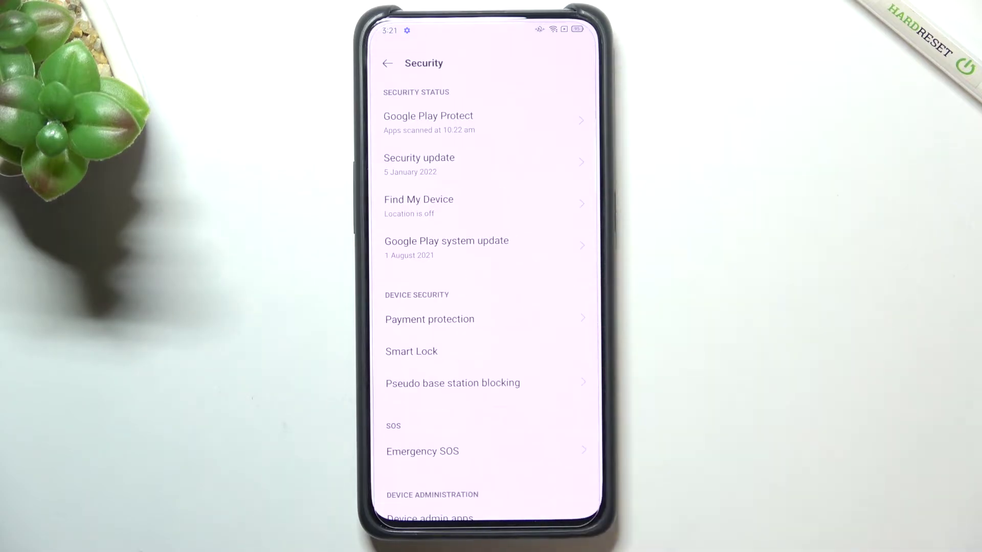
scroll(529, 292, "down", 3)
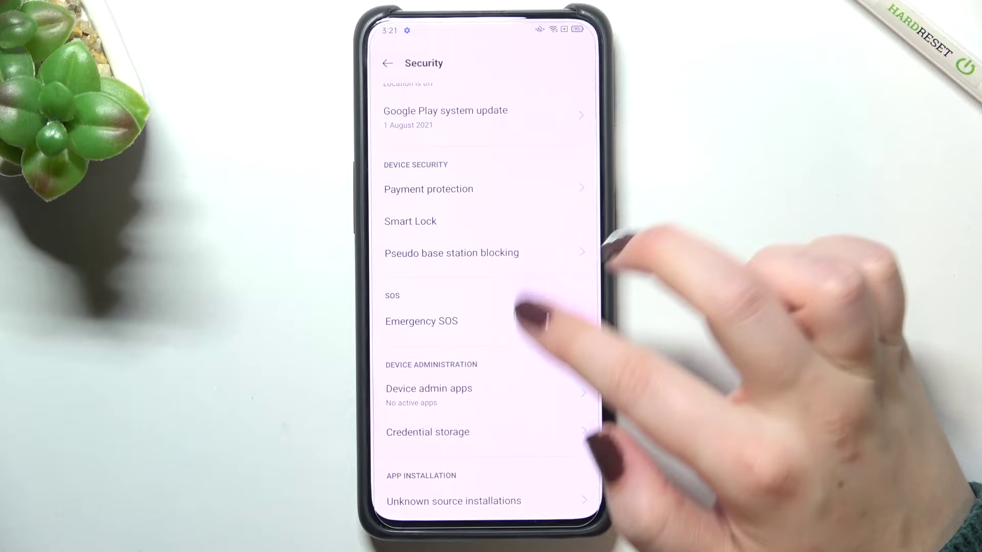
scroll(551, 249, "down", 1)
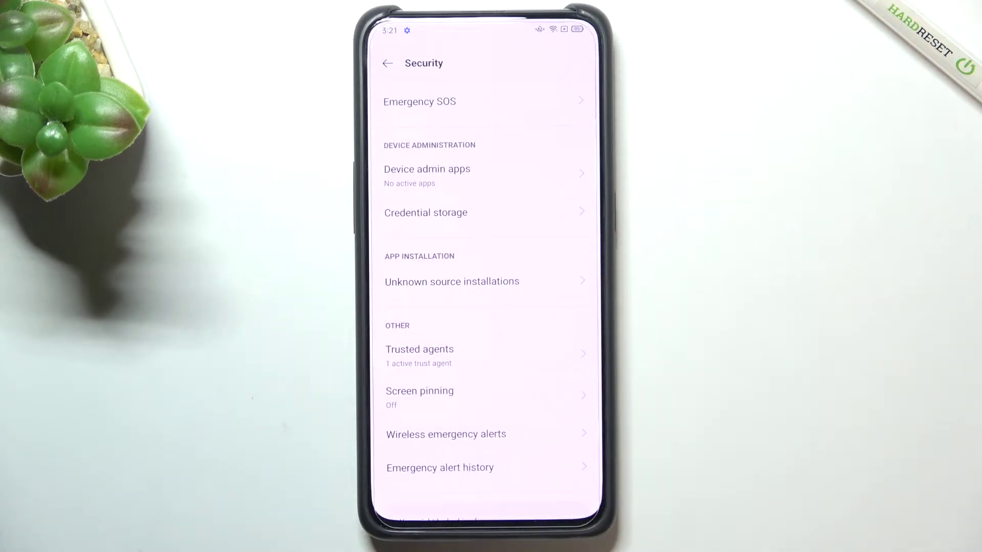
left_click(452, 282)
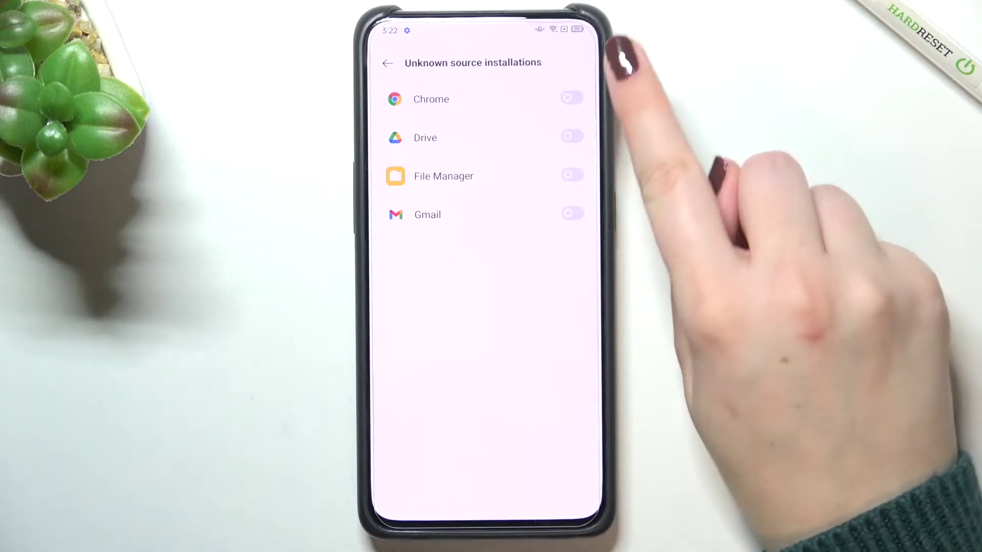
- Switch Chrome on and confirm Allow so it may install unknown apps
left_click(571, 98)
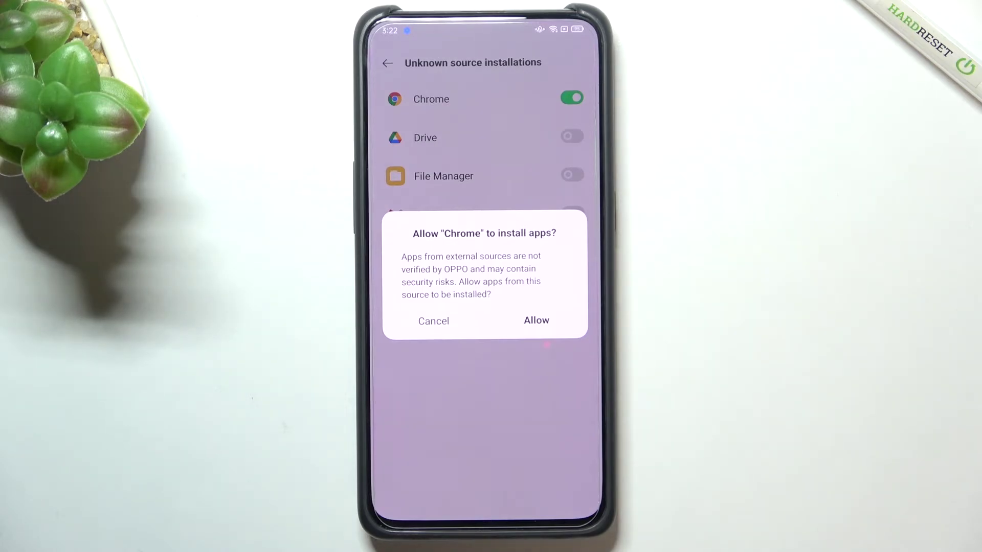
left_click(536, 320)
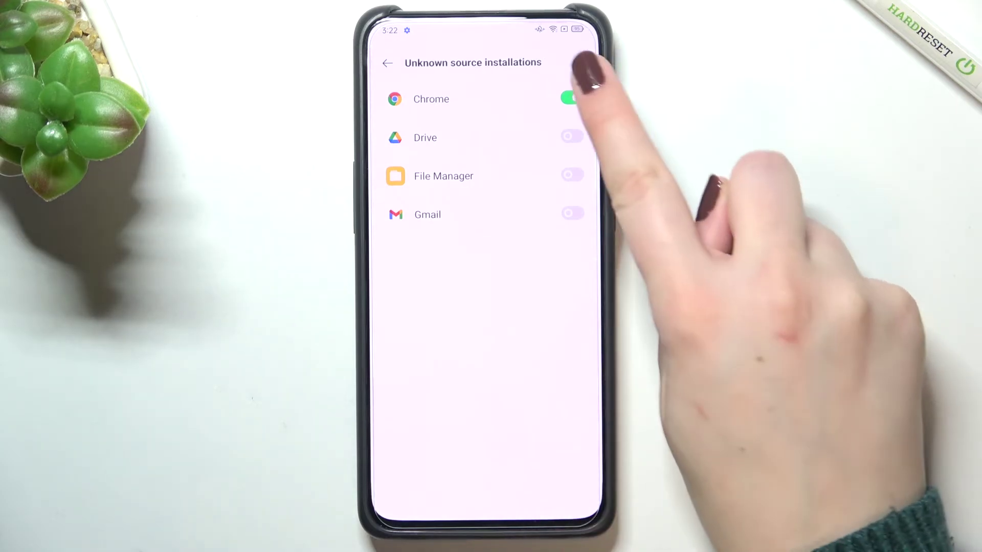
- Switch Chrome's unknown-app install permission back off
left_click(572, 99)
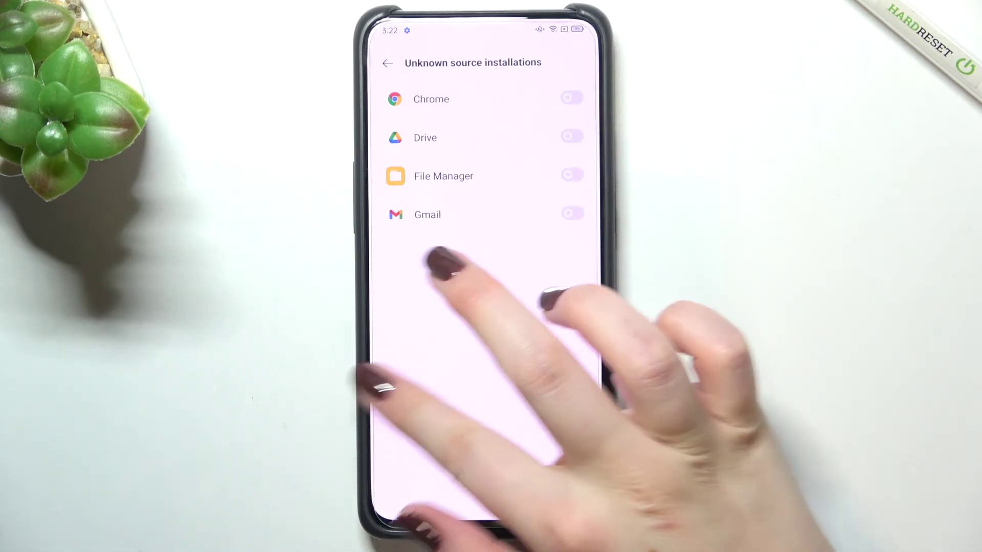
scroll(460, 291, "up", 2)
- Swipe back to Security, then swipe up to the home screen
left_click_drag(371, 394, 446, 395)
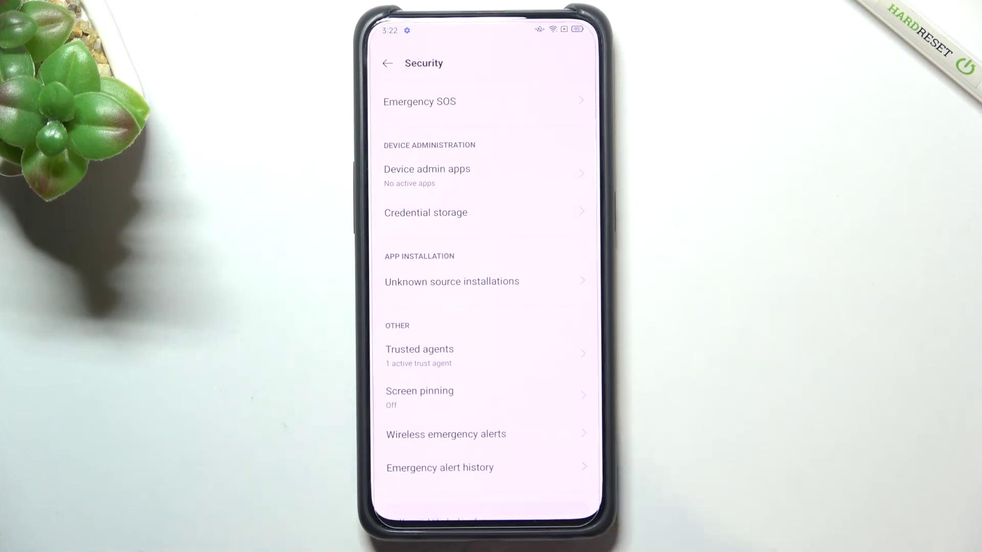
left_click_drag(460, 525, 461, 345)
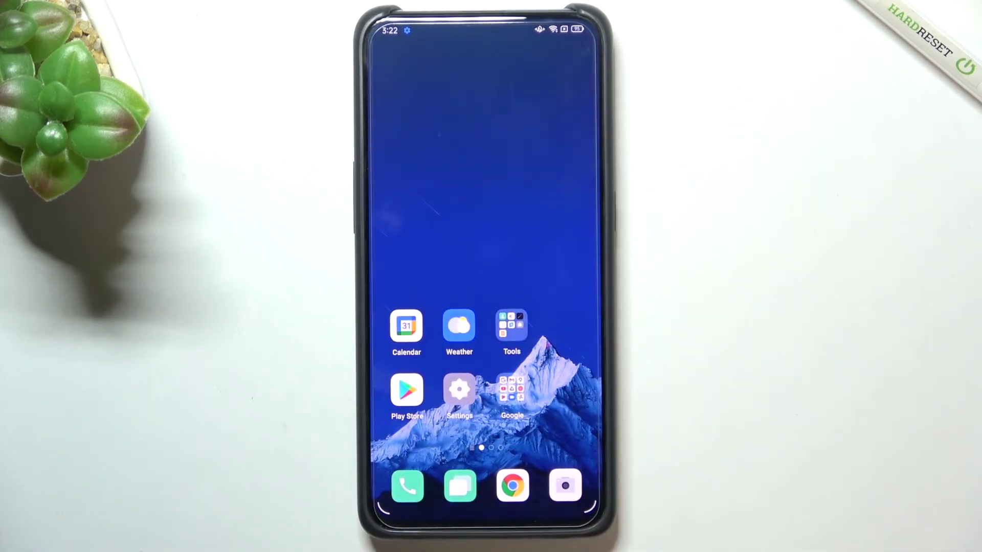